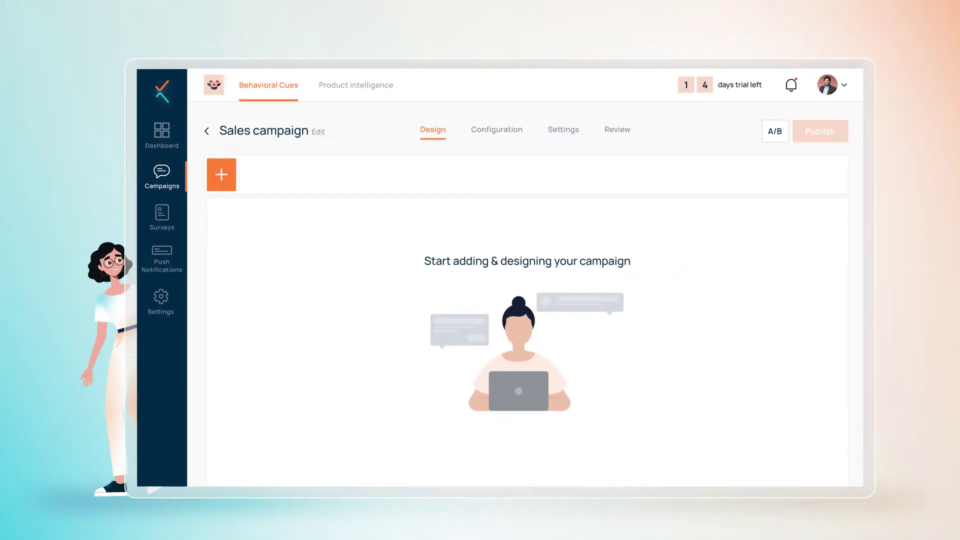
Step: Add the colour-swatch element to the Sales campaign design and choose a coachmark template
left_click(221, 174)
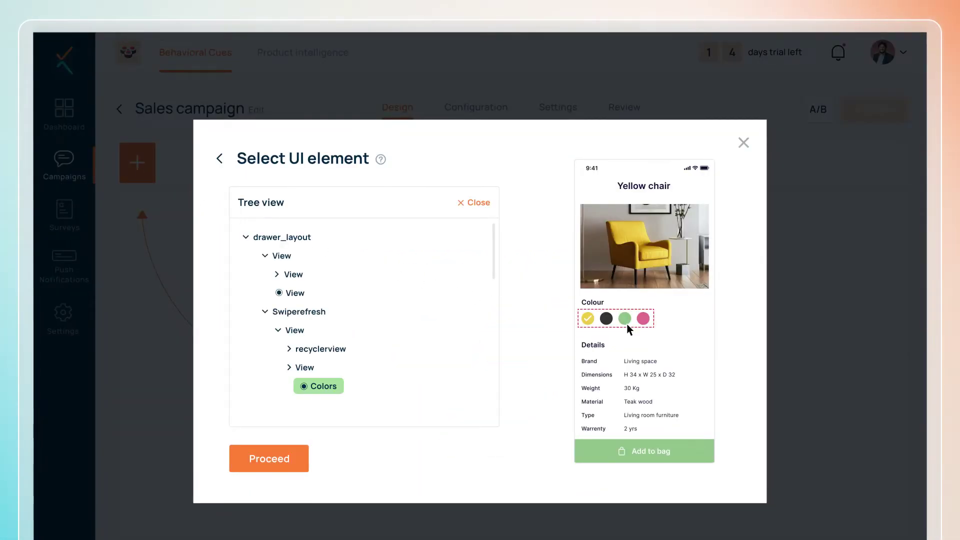
left_click(290, 469)
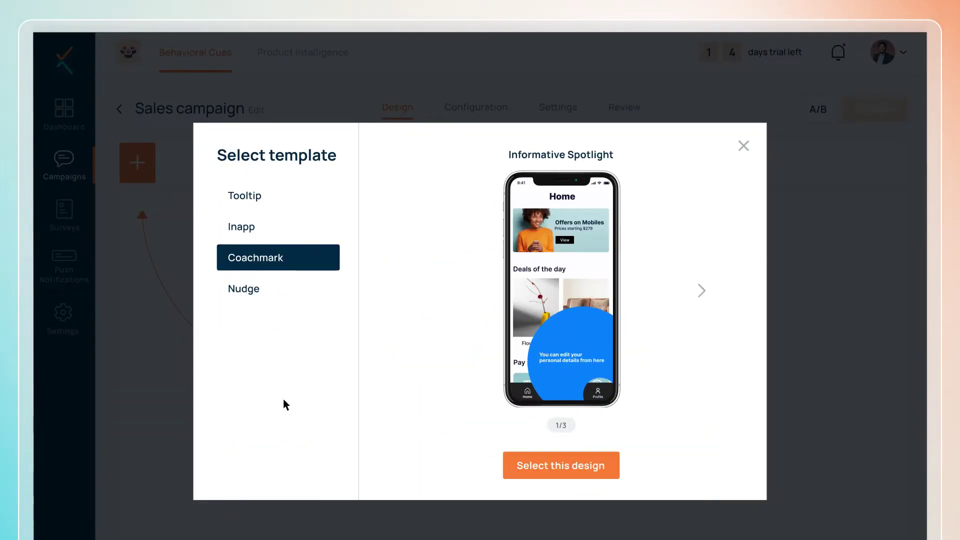
left_click(264, 199)
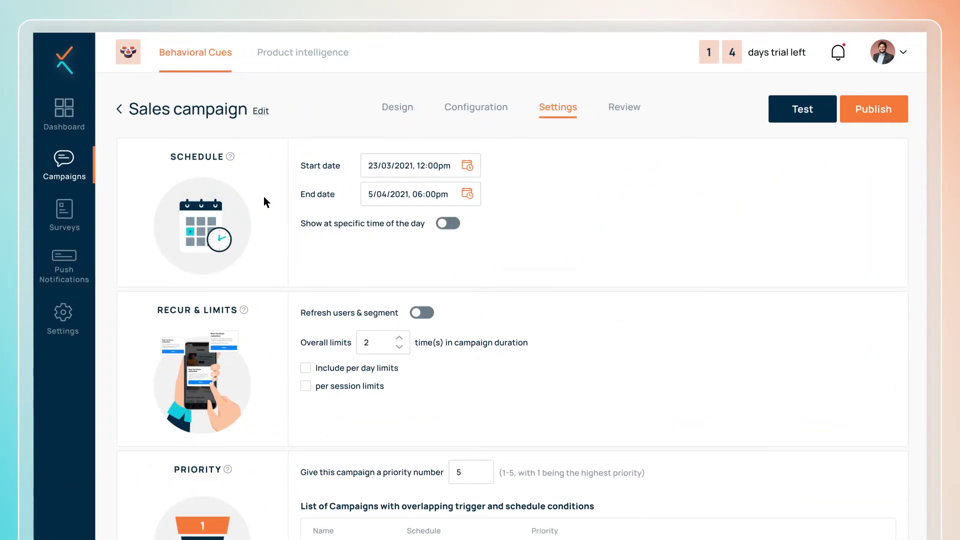
Step: Bring up the Publish campaign confirmation for the Sales campaign
left_click(880, 113)
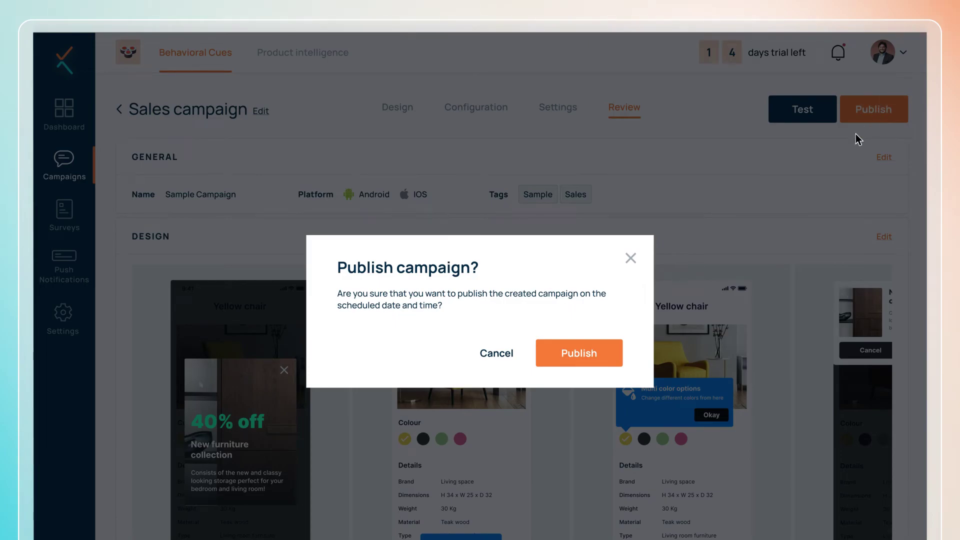